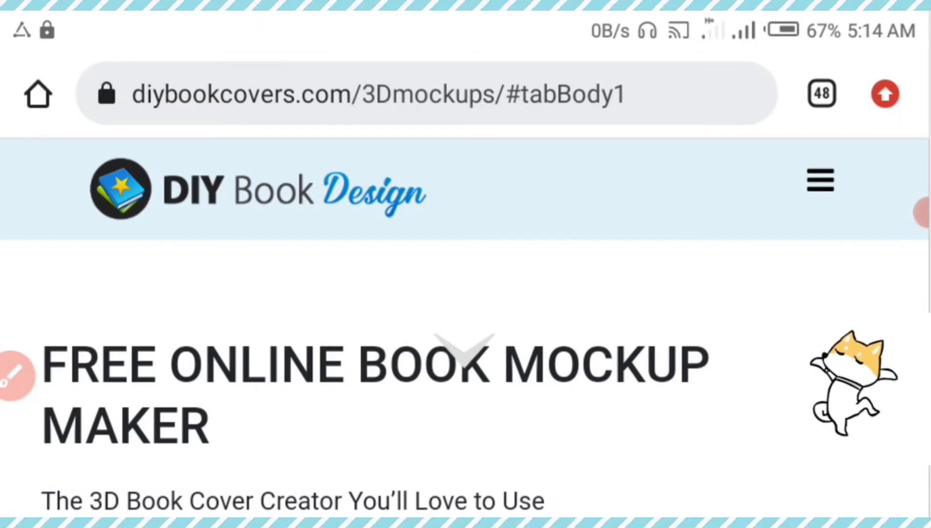
scroll(465, 327, "down", 10)
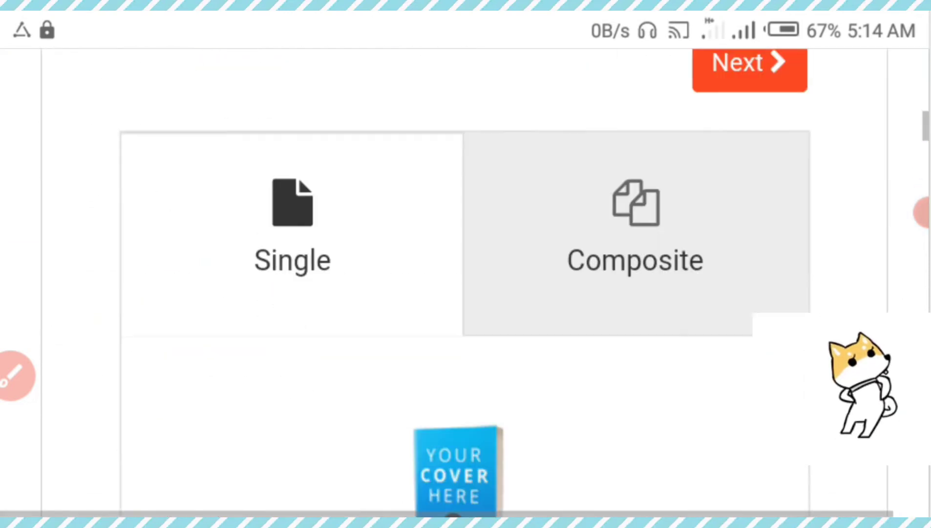
scroll(466, 290, "down", 5)
scroll(466, 290, "down", 3)
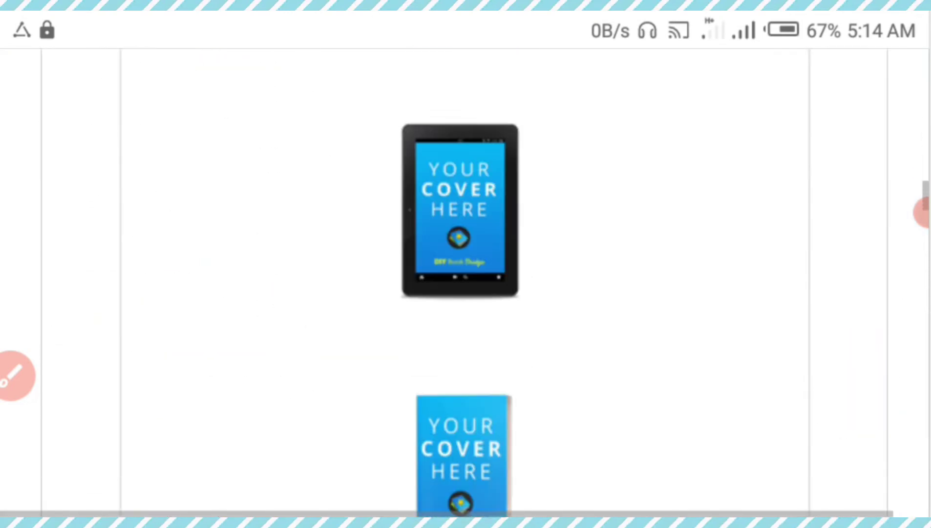
scroll(465, 290, "down", 5)
scroll(465, 291, "up", 5)
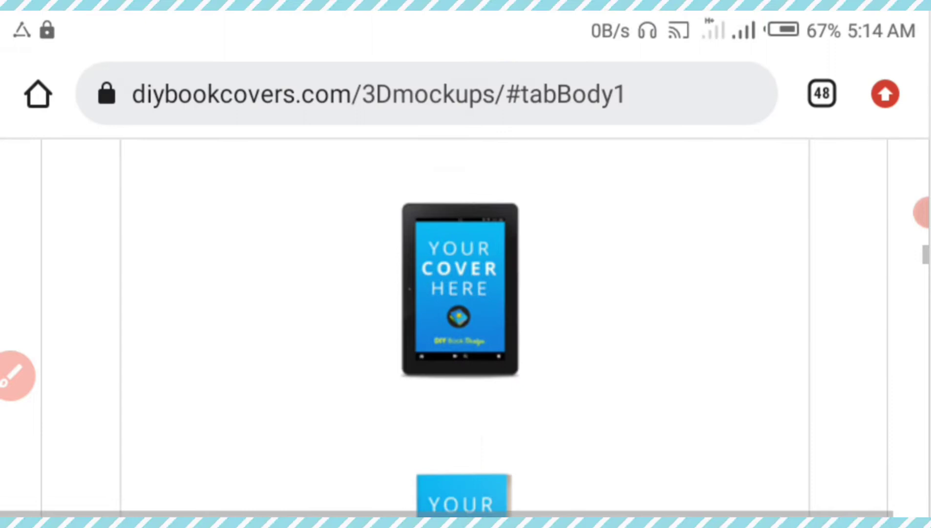
scroll(465, 327, "up", 5)
scroll(465, 327, "up", 5)
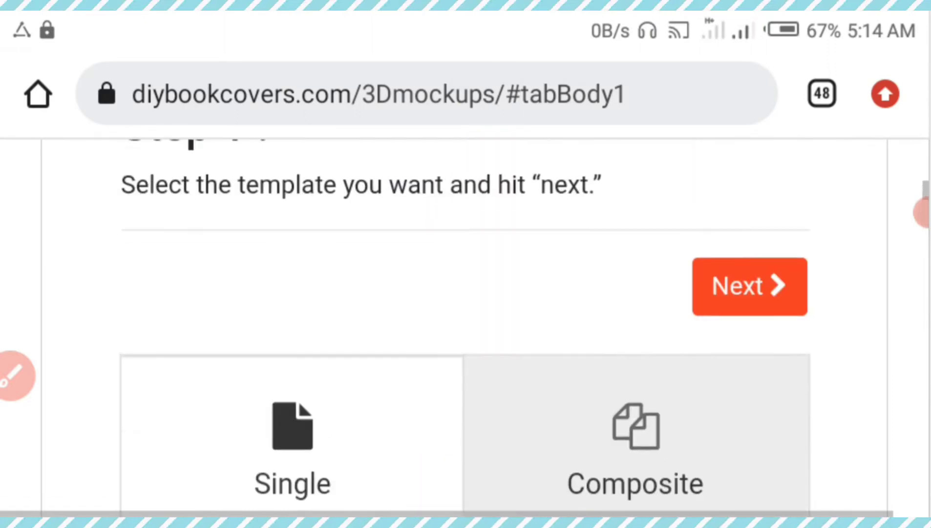
scroll(466, 326, "down", 2)
scroll(466, 290, "right", 1)
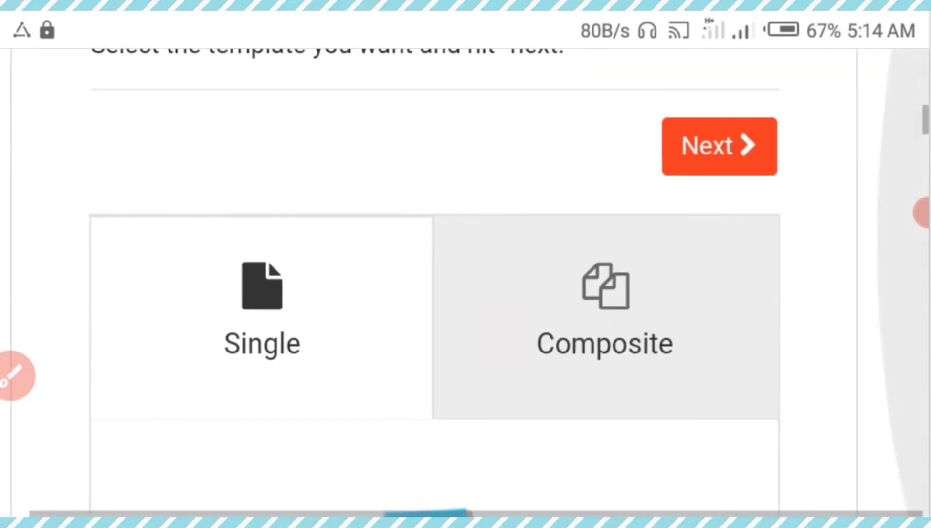
scroll(466, 291, "up", 2)
scroll(466, 290, "up", 3)
scroll(466, 291, "down", 5)
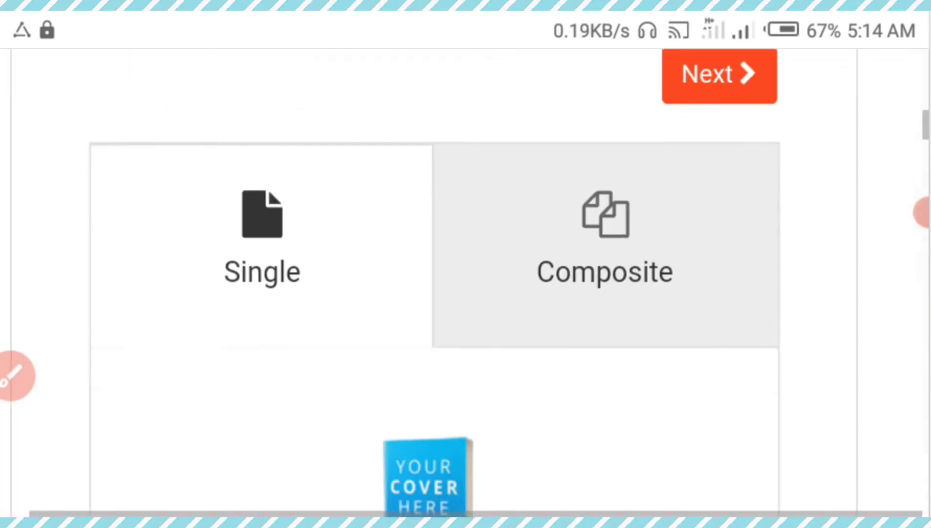
scroll(466, 290, "down", 3)
scroll(466, 291, "up", 2)
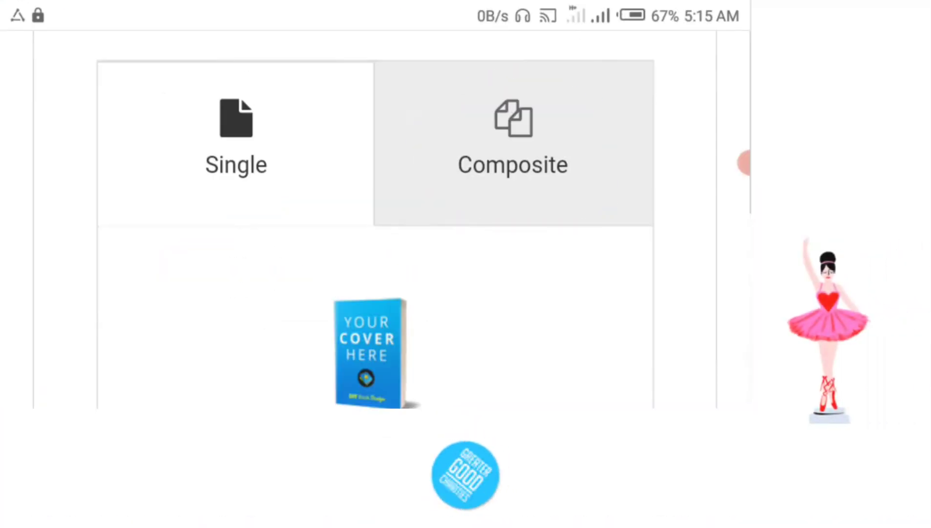
scroll(375, 218, "down", 4)
scroll(376, 218, "down", 1)
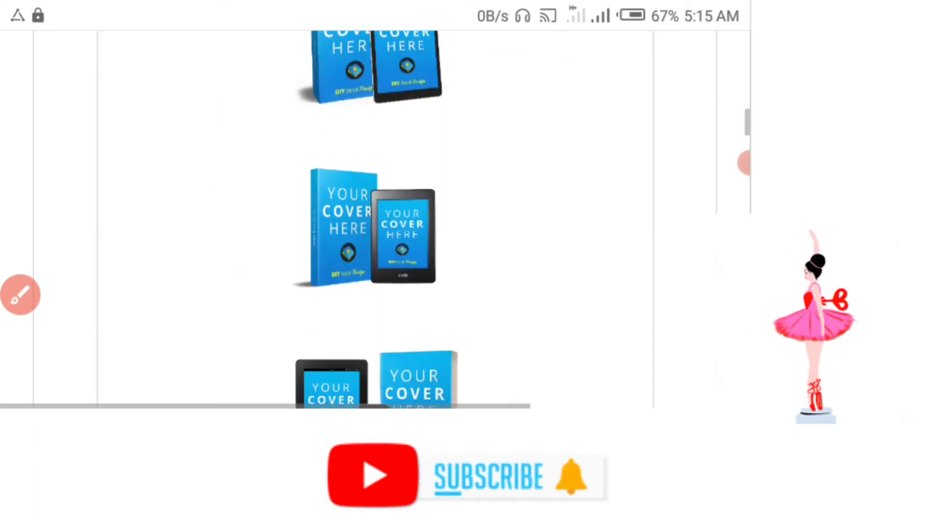
scroll(375, 218, "down", 3)
scroll(375, 218, "down", 3)
scroll(376, 218, "down", 2)
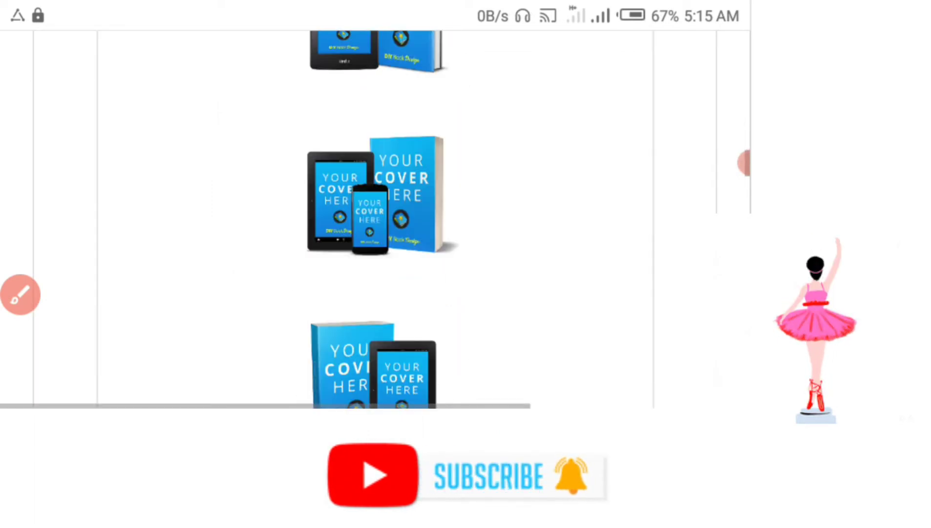
scroll(375, 255, "up", 3)
scroll(375, 255, "up", 3)
scroll(375, 255, "up", 3)
scroll(375, 255, "up", 3)
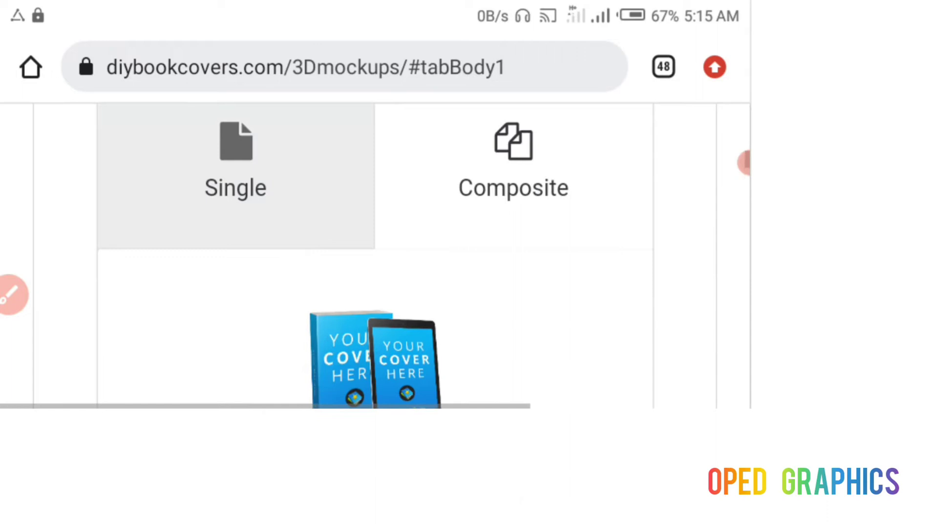
scroll(375, 255, "up", 3)
scroll(375, 255, "down", 1)
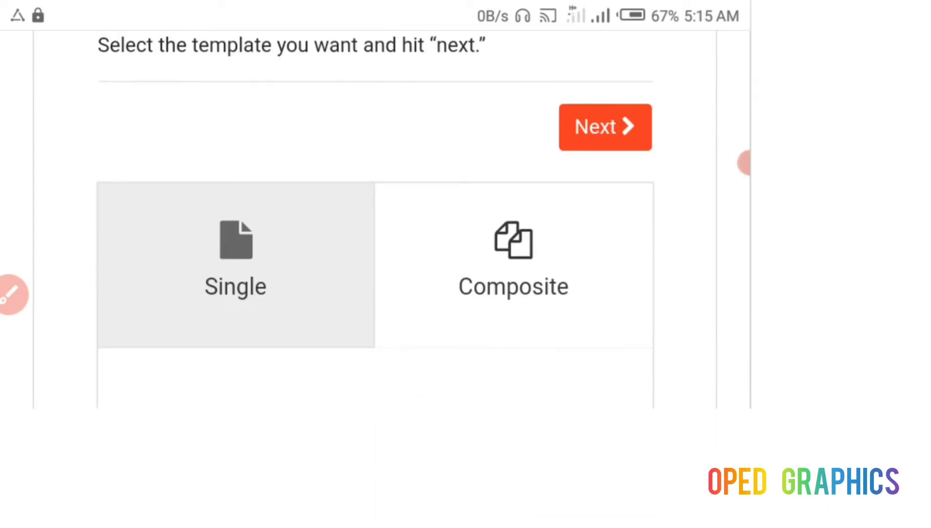
scroll(375, 218, "down", 5)
scroll(375, 218, "up", 1)
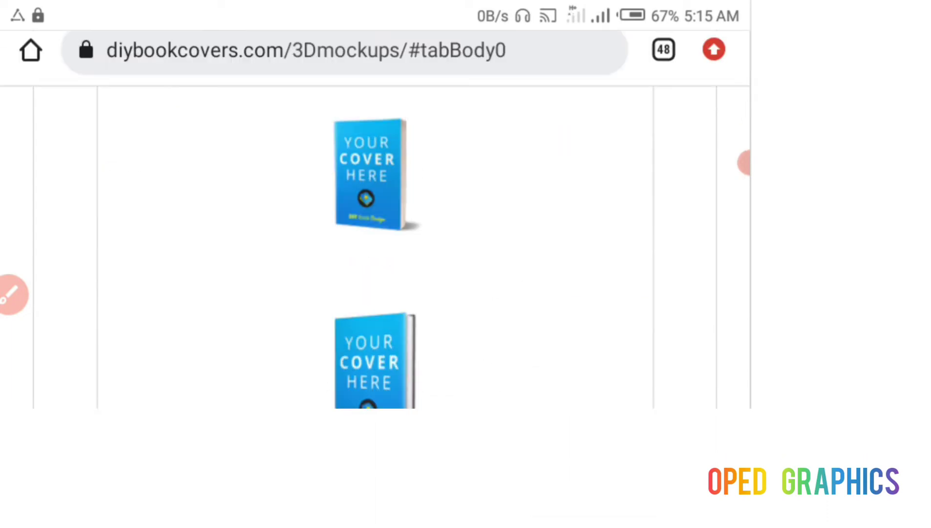
scroll(375, 218, "down", 1)
Pick the top single paperback mockup template and continue to Step 2, the cover upload
left_click(370, 120)
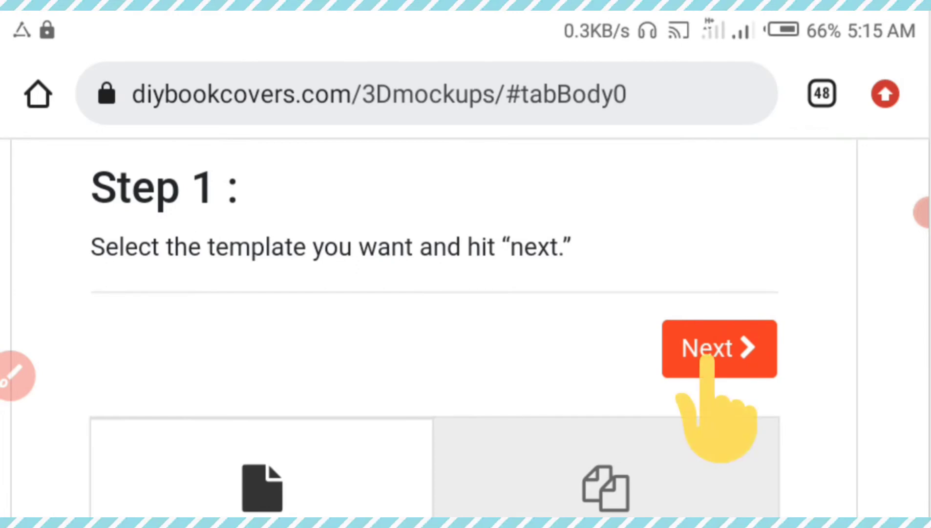
left_click(706, 352)
scroll(465, 291, "down", 2)
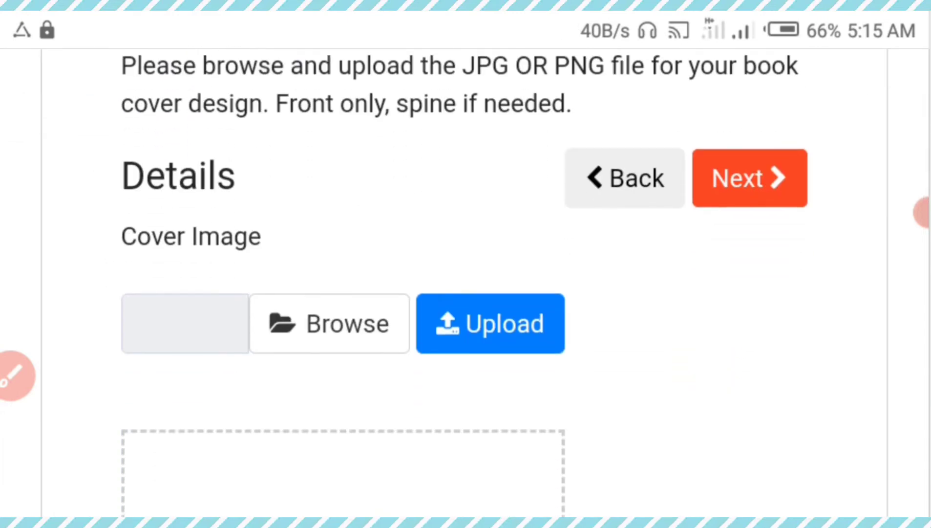
Browse for the 'Too Late To Give Up' sunset cover image and upload it
left_click(330, 323)
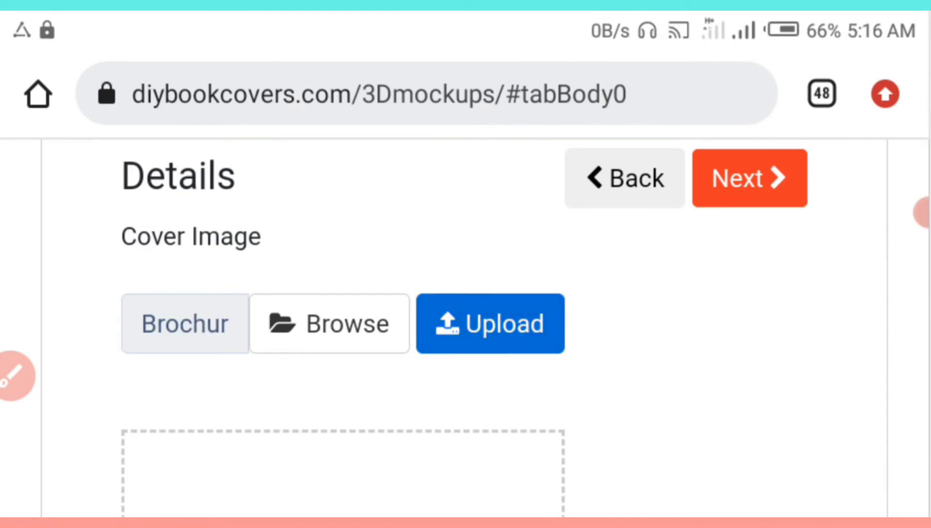
scroll(466, 290, "down", 5)
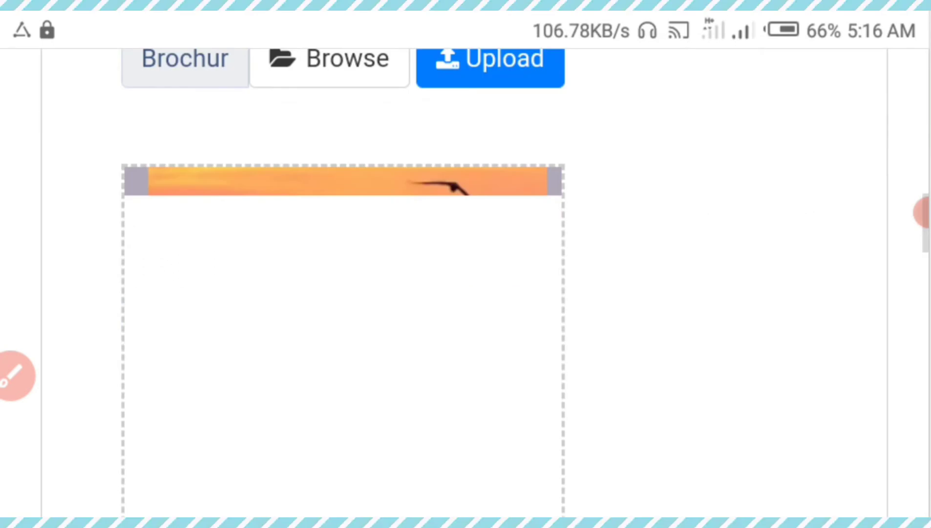
scroll(342, 291, "down", 2)
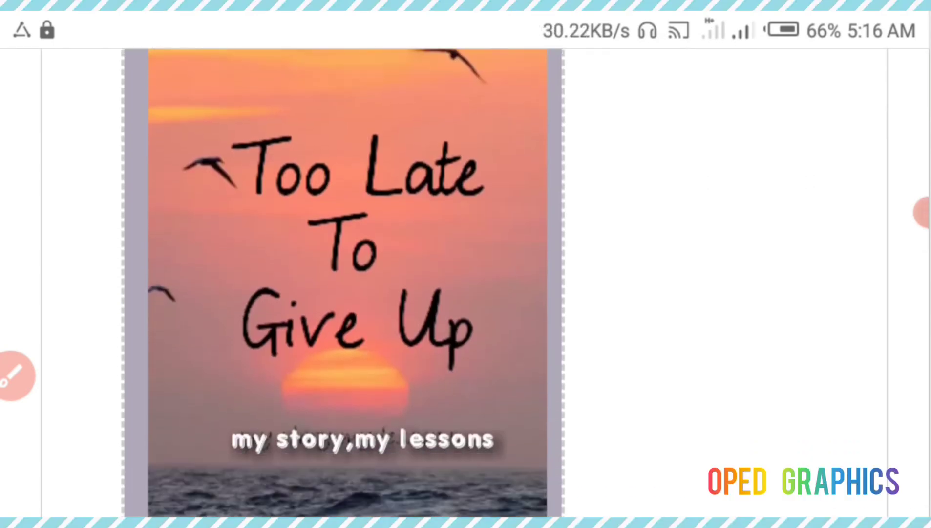
scroll(342, 291, "down", 2)
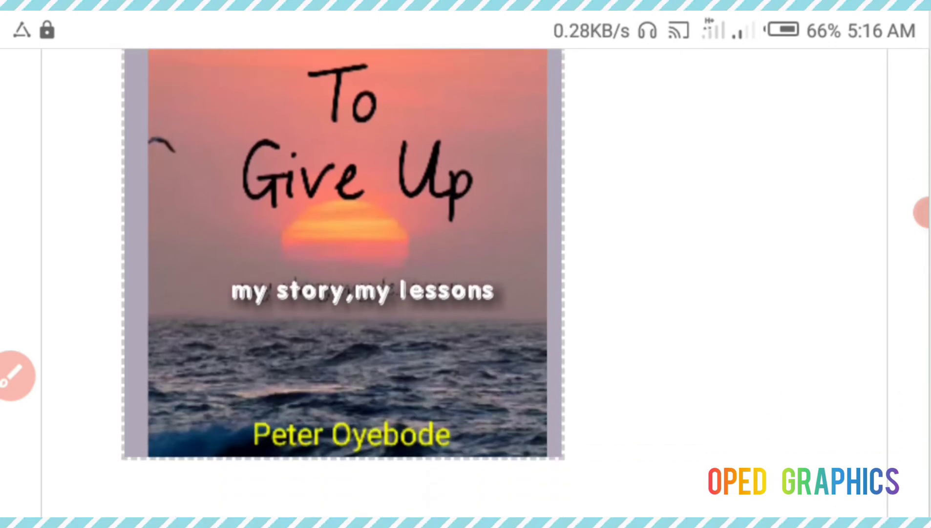
scroll(466, 291, "down", 3)
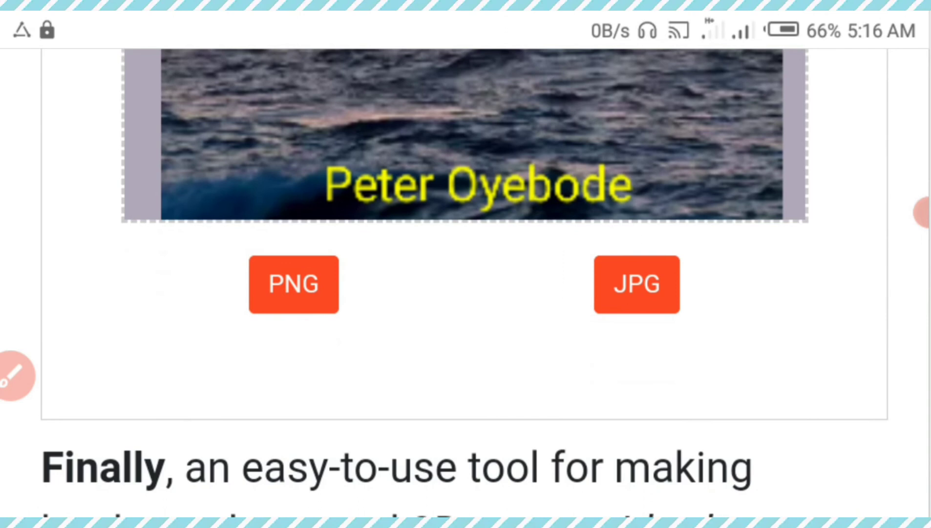
Download the sunset cover mockup as an image file (416.56 KB)
left_click(293, 283)
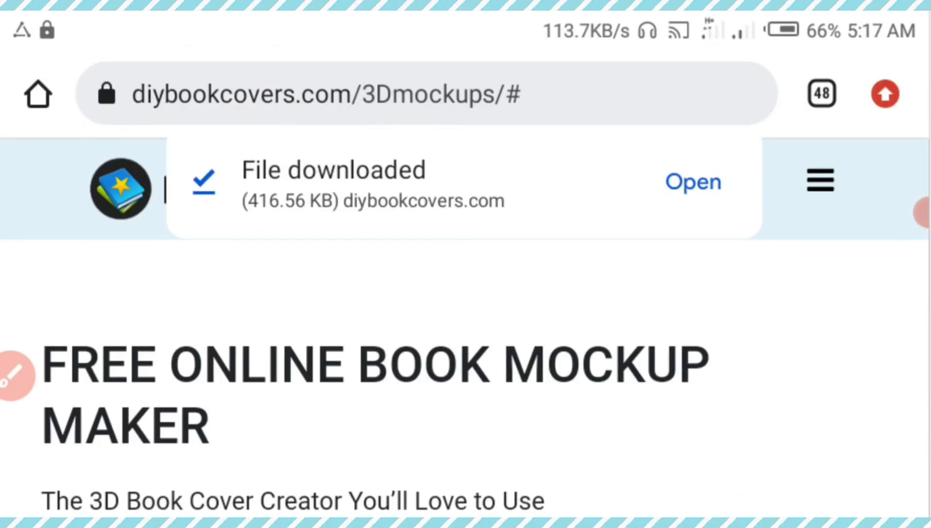